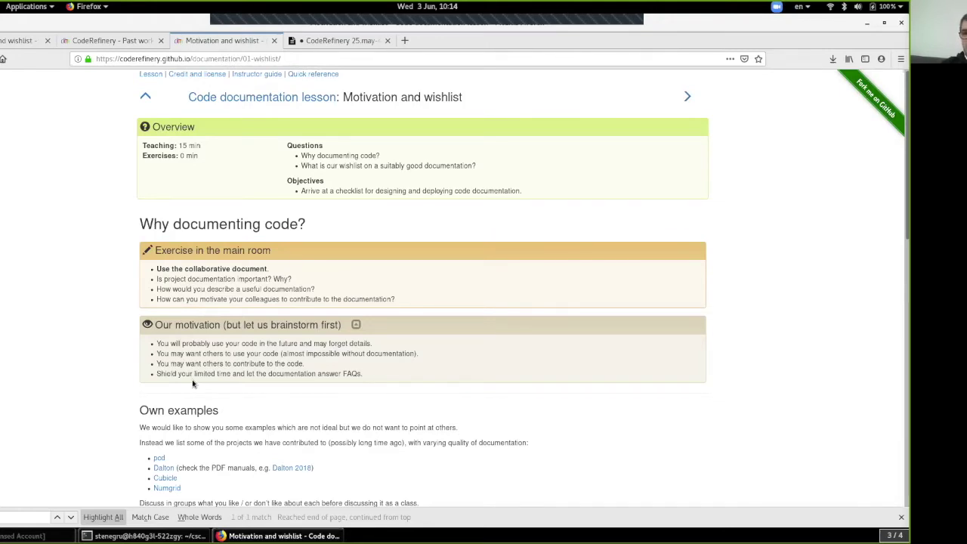
# Scroll the lesson page down to the Own examples list: pcd, Dalton, Cubicle and Numgrid
pyautogui.scroll(-3, 192, 380)
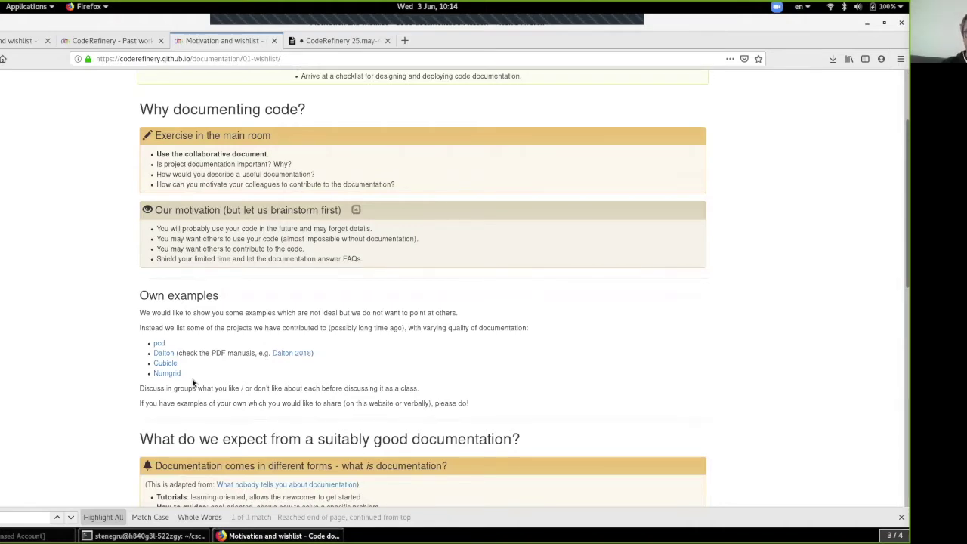
pyautogui.scroll(-2, 193, 382)
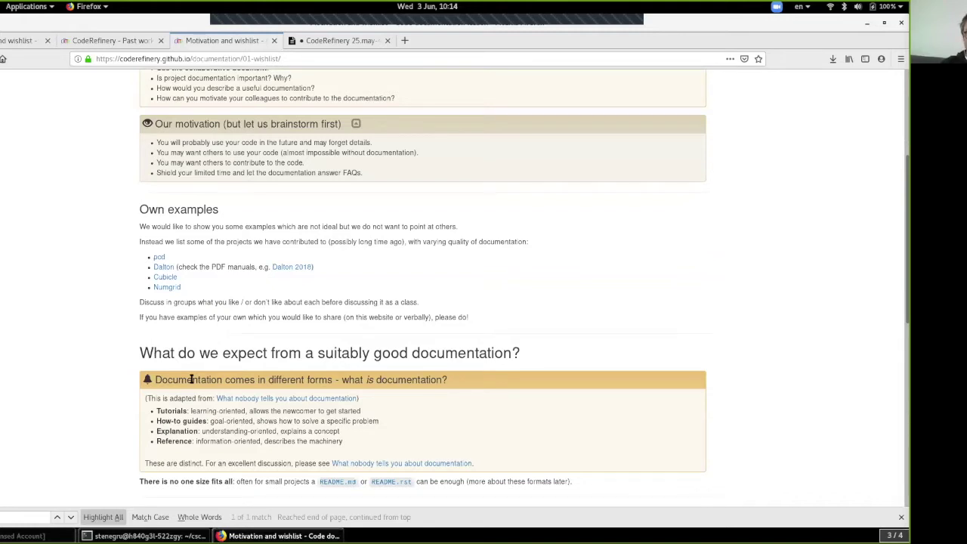
# Open the pcd example repository in a new tab and switch to it
pyautogui.rightClick(159, 257)
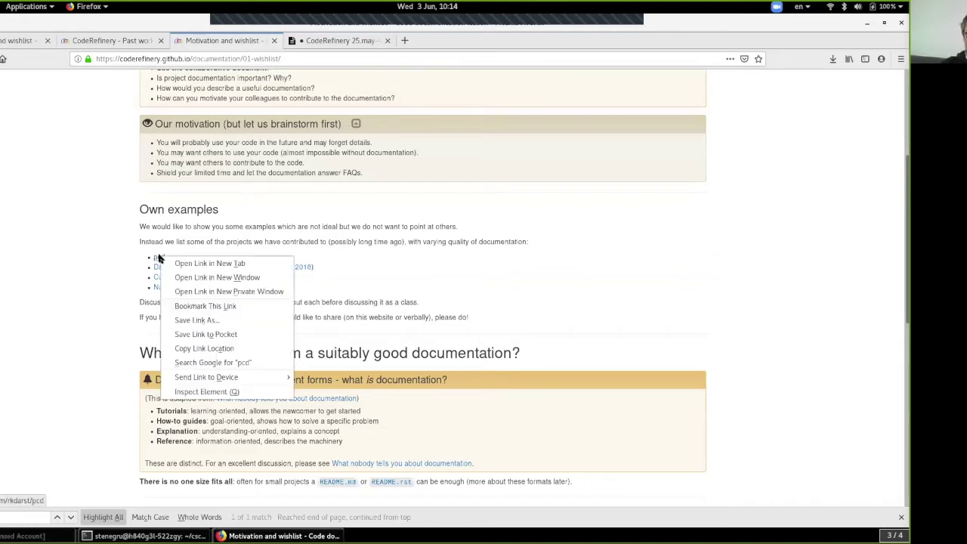
pyautogui.click(185, 262)
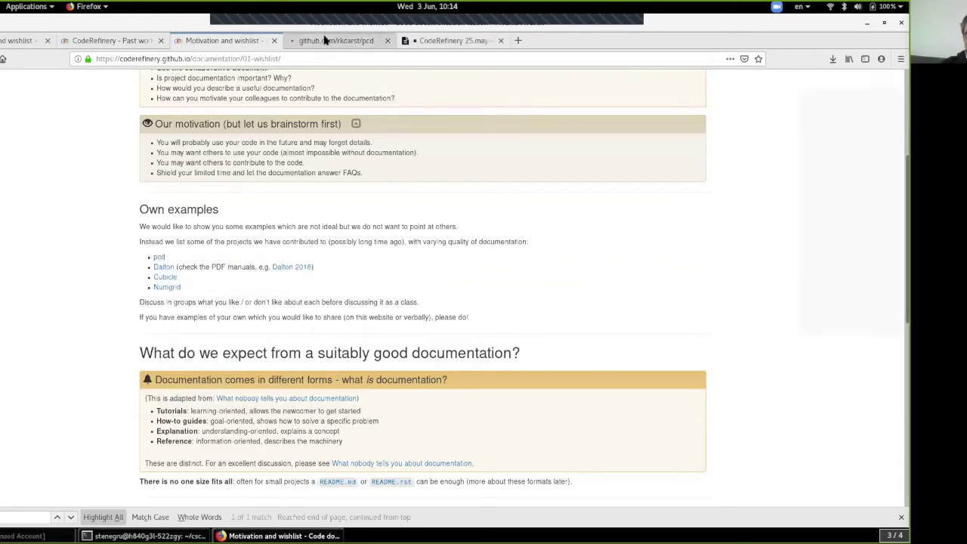
pyautogui.click(325, 41)
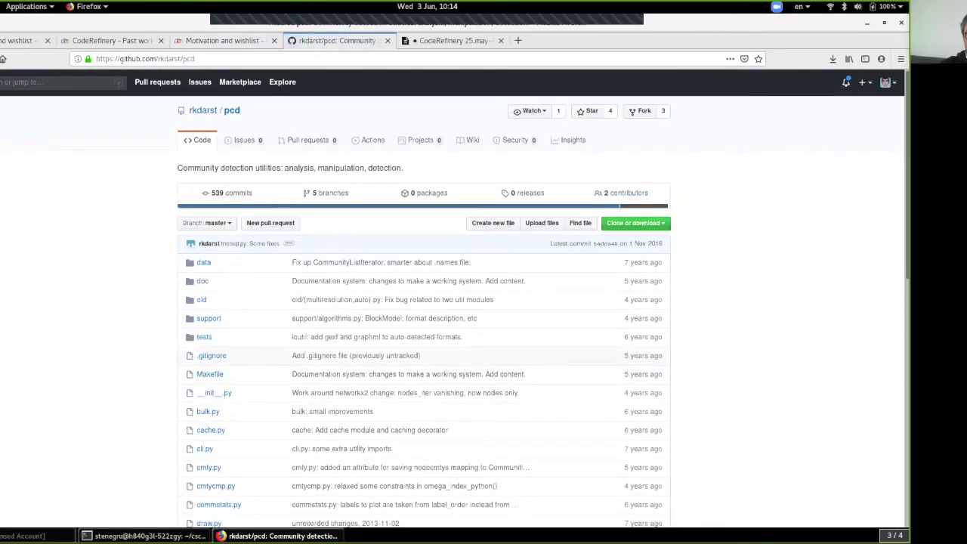
# Review pcd's file list and one-line description, then enter its doc folder
pyautogui.scroll(-10, 453, 303)
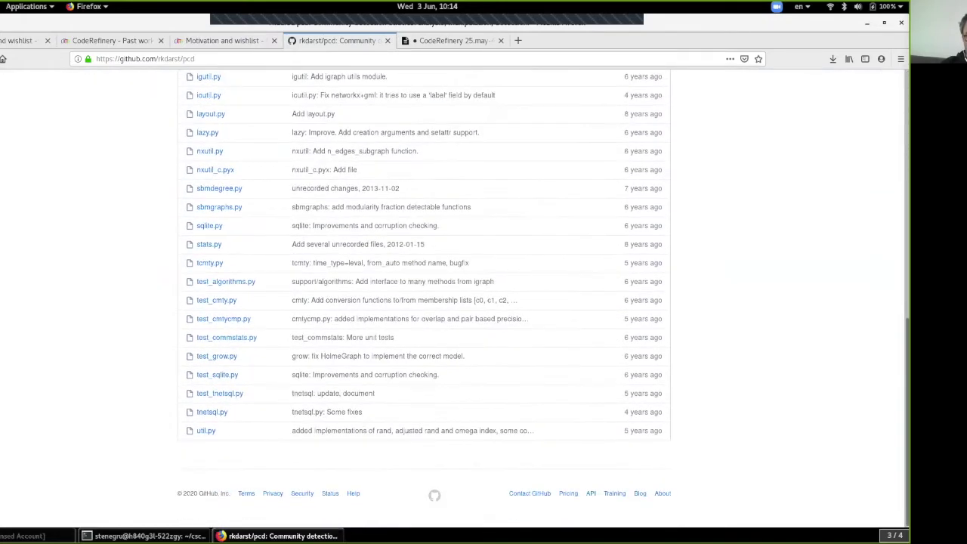
pyautogui.scroll(8, 453, 302)
pyautogui.scroll(-2, 453, 302)
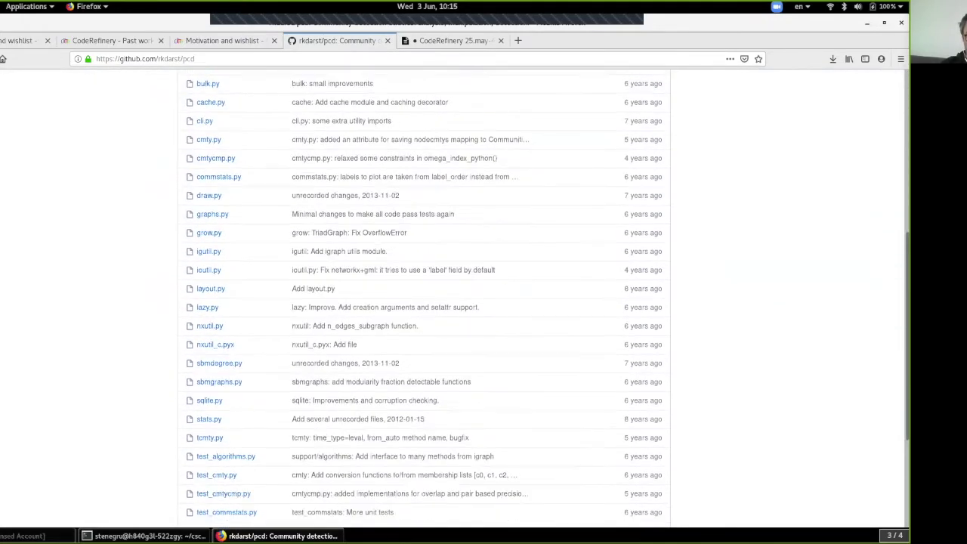
pyautogui.scroll(-5, 453, 303)
pyautogui.scroll(10, 453, 302)
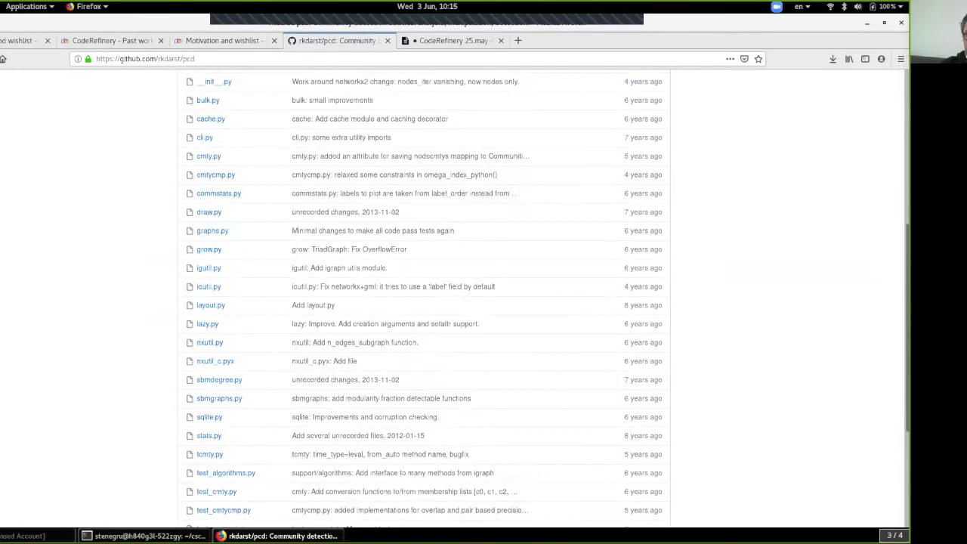
pyautogui.moveTo(173, 167); pyautogui.dragTo(417, 174)
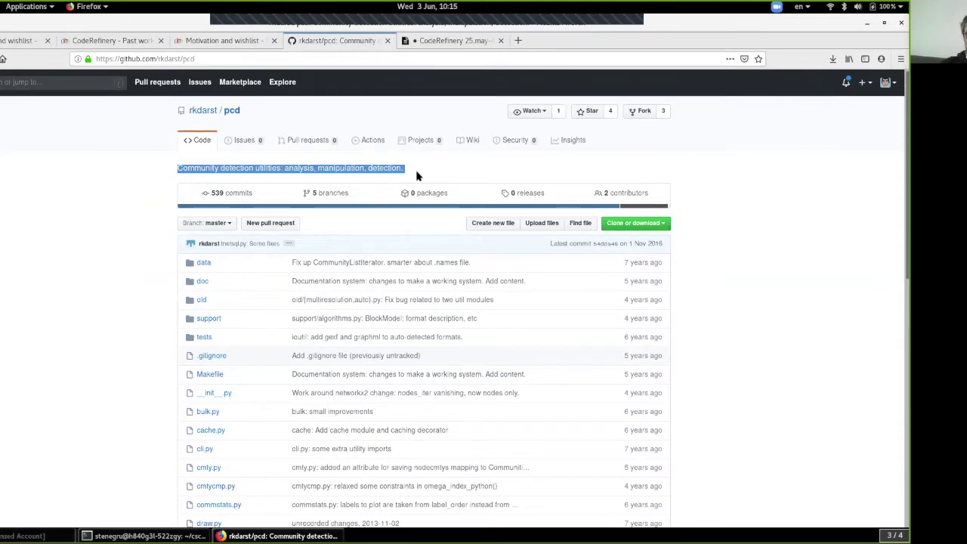
pyautogui.click(28, 265)
pyautogui.scroll(-5, 28, 264)
pyautogui.scroll(5, 28, 264)
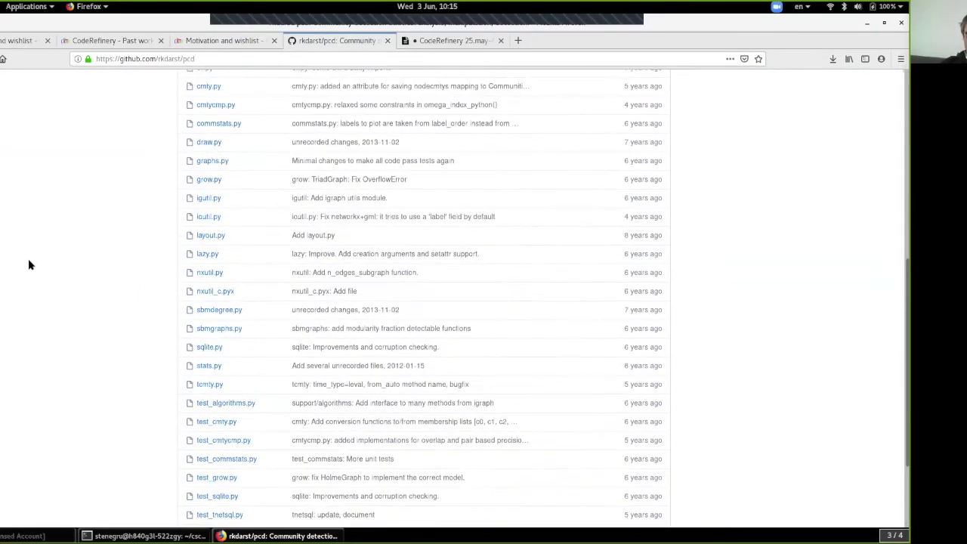
pyautogui.click(204, 209)
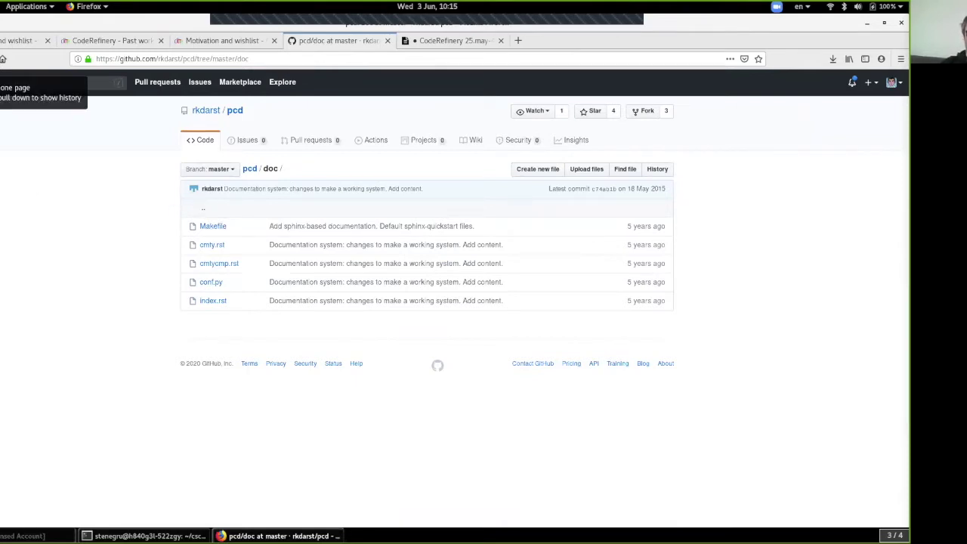
# Read through pcd's index.rst documentation file
pyautogui.click(213, 301)
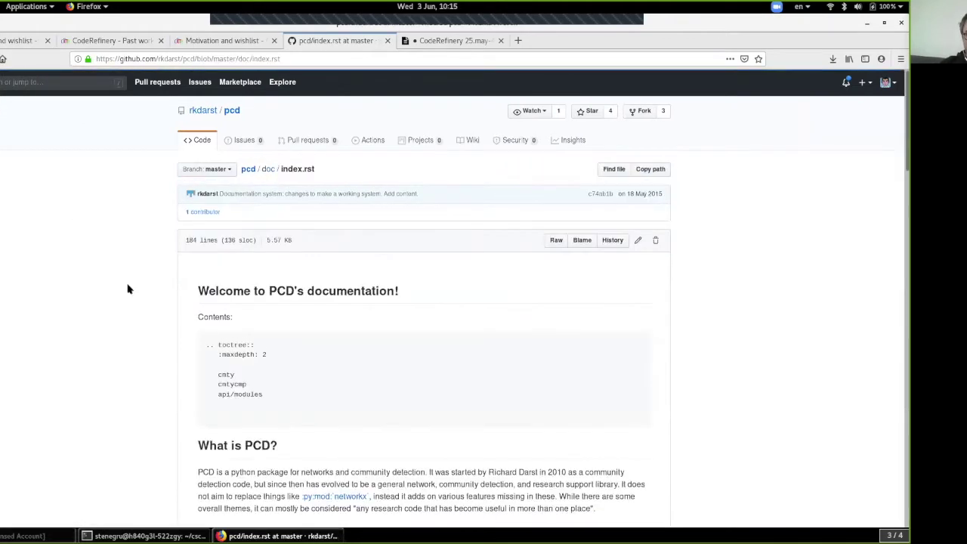
pyautogui.scroll(-8, 249, 310)
pyautogui.scroll(-18, 220, 306)
pyautogui.scroll(-6, 220, 307)
pyautogui.scroll(2, 220, 306)
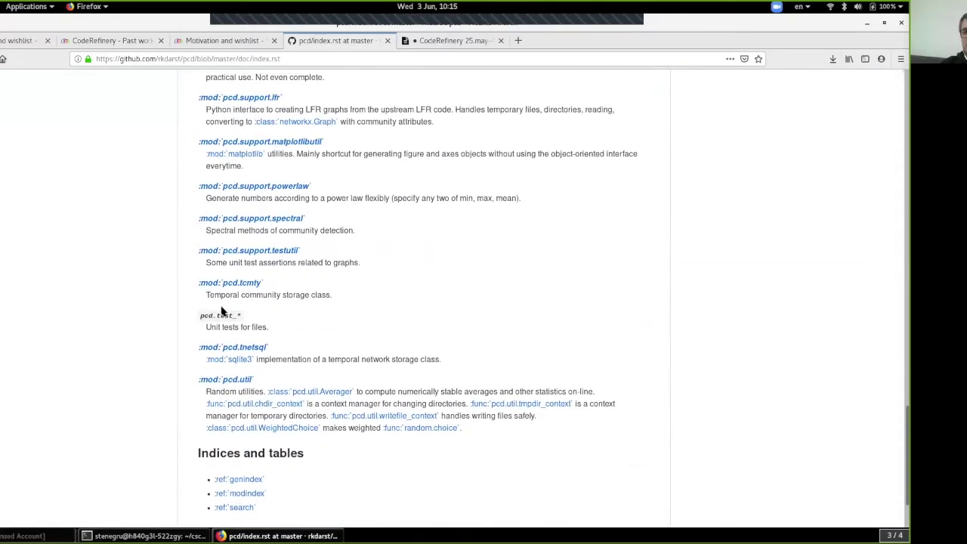
pyautogui.scroll(4, 222, 310)
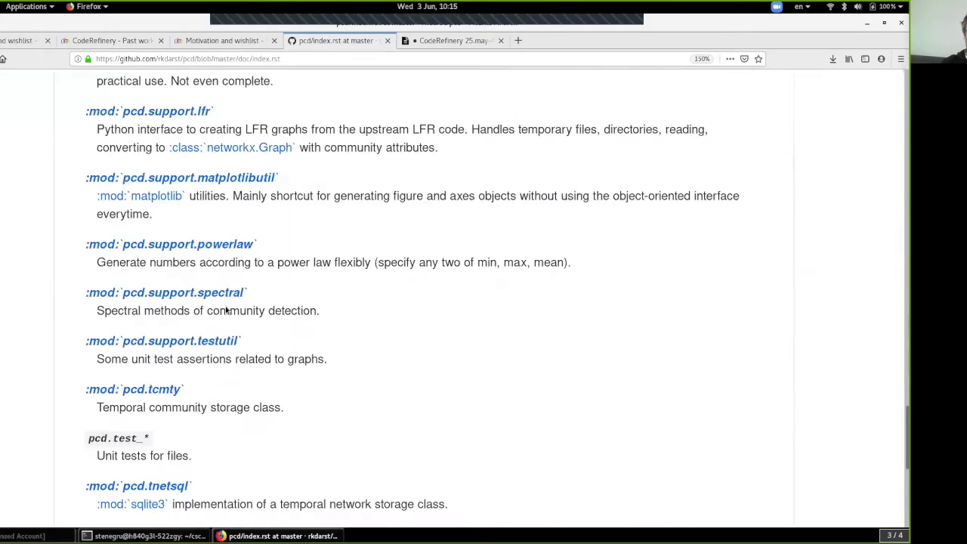
pyautogui.scroll(1, 226, 310)
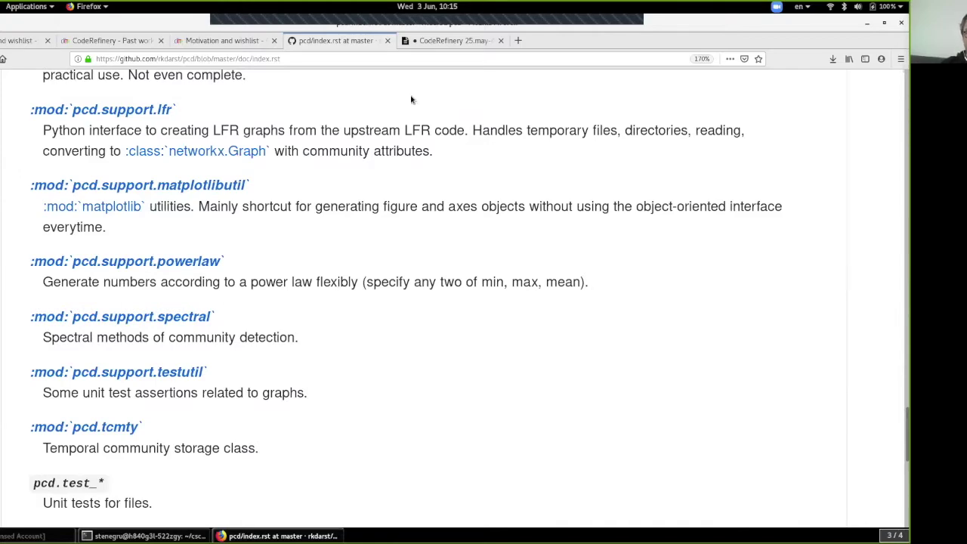
pyautogui.scroll(2, 336, 282)
pyautogui.scroll(15, 336, 282)
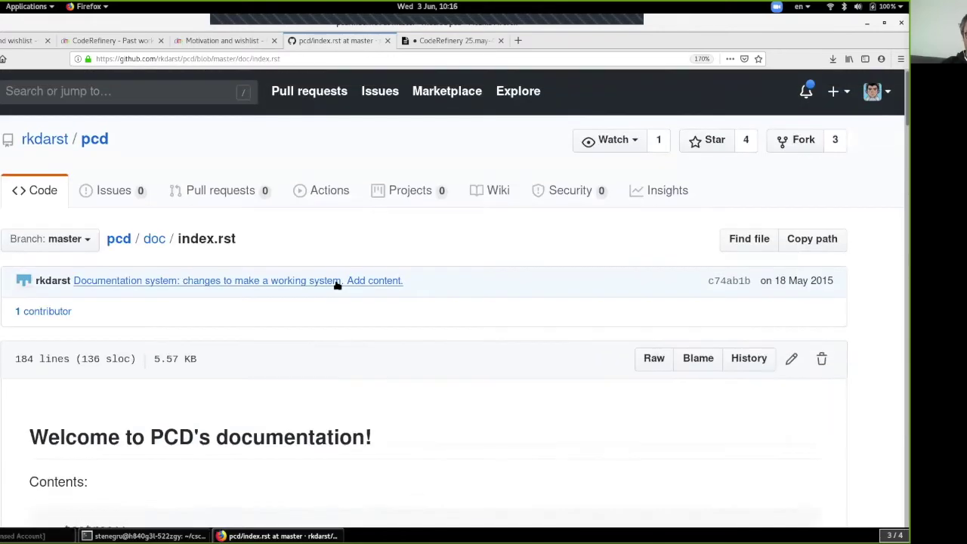
# Go back to the pcd repository front page and close the pcd tab
pyautogui.hotkey('alt', 'Left')
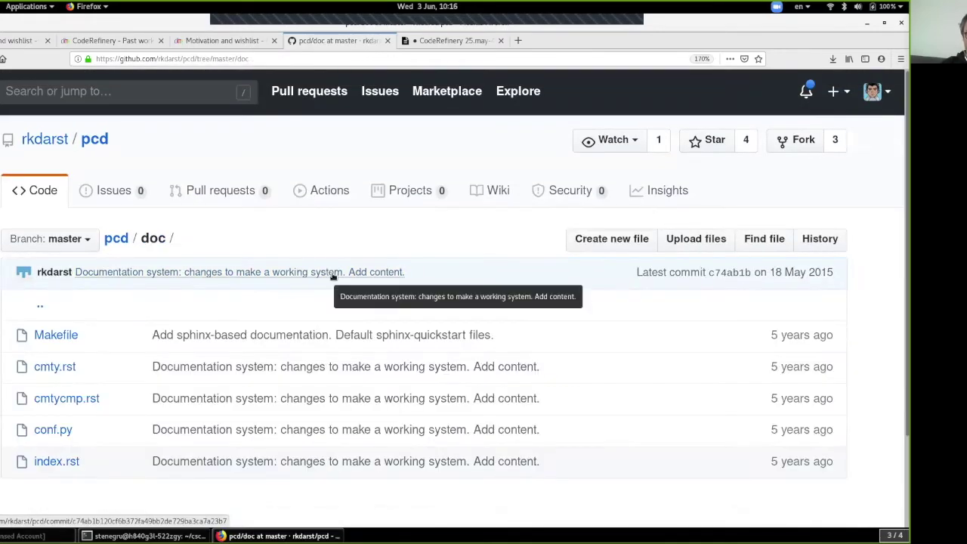
pyautogui.hotkey('alt', 'Left')
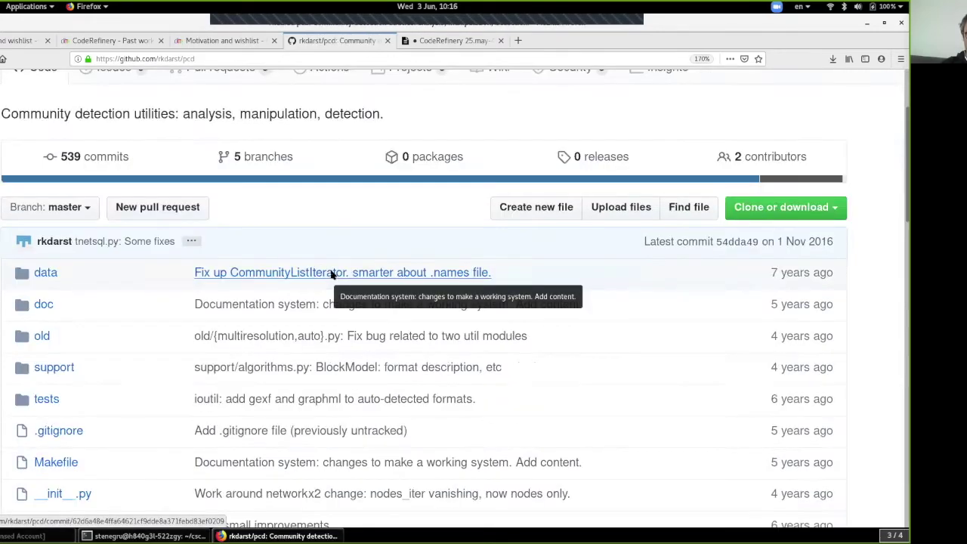
pyautogui.click(387, 41)
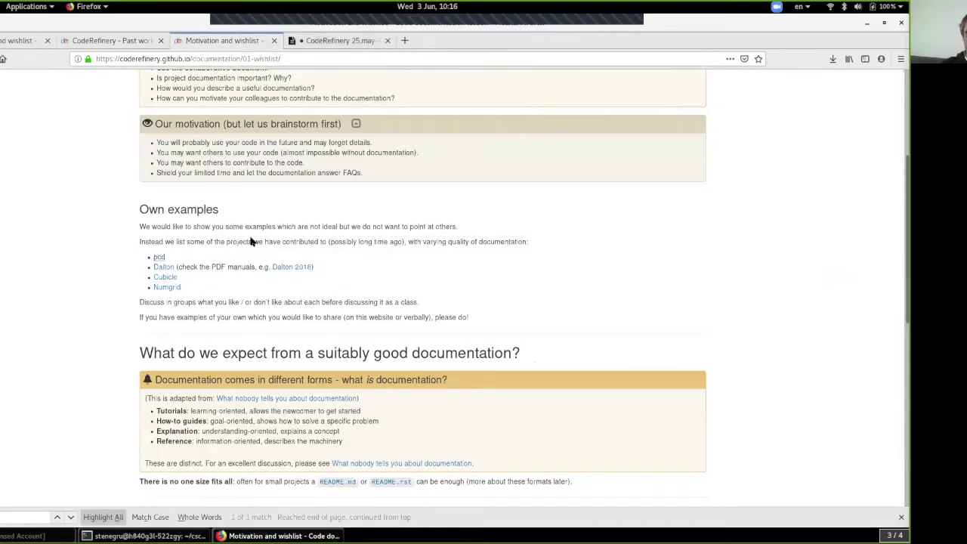
# Open the Cubicle repository in a background tab, switch to it, and enlarge the text
pyautogui.middleClick(167, 280)
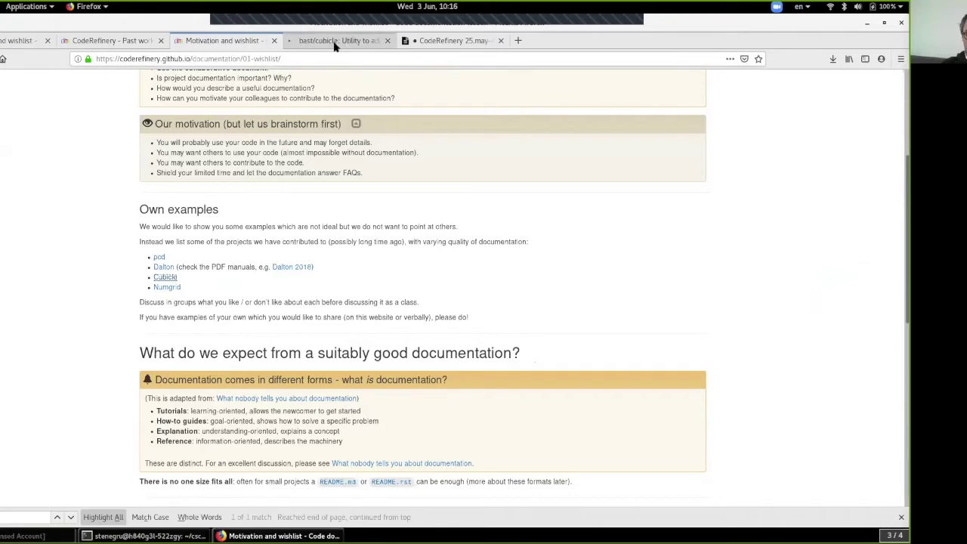
pyautogui.click(338, 40)
pyautogui.hotkey('ctrl', '+')
pyautogui.hotkey('ctrl', '+')
pyautogui.hotkey('ctrl', '+')
pyautogui.hotkey('ctrl', '+')
pyautogui.hotkey('ctrl', '+')
pyautogui.scroll(-3, 318, 231)
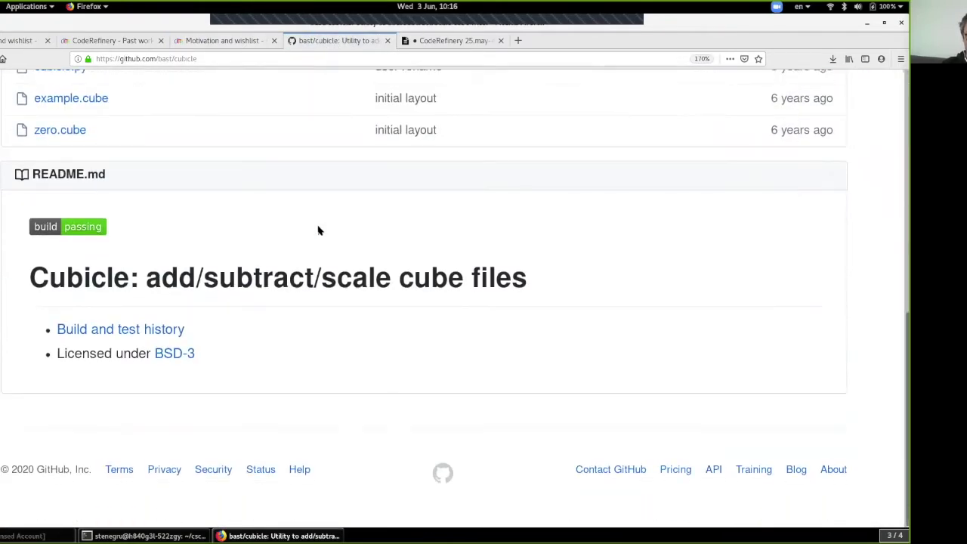
pyautogui.scroll(4, 318, 231)
pyautogui.scroll(-4, 318, 230)
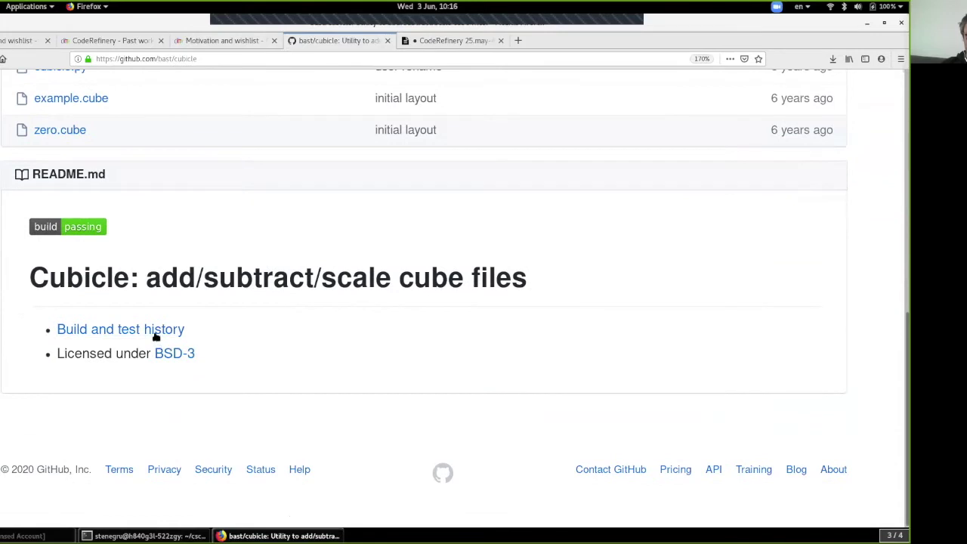
# Check Cubicle's build and test history, reread the README, then close the Cubicle tab
pyautogui.click(101, 332)
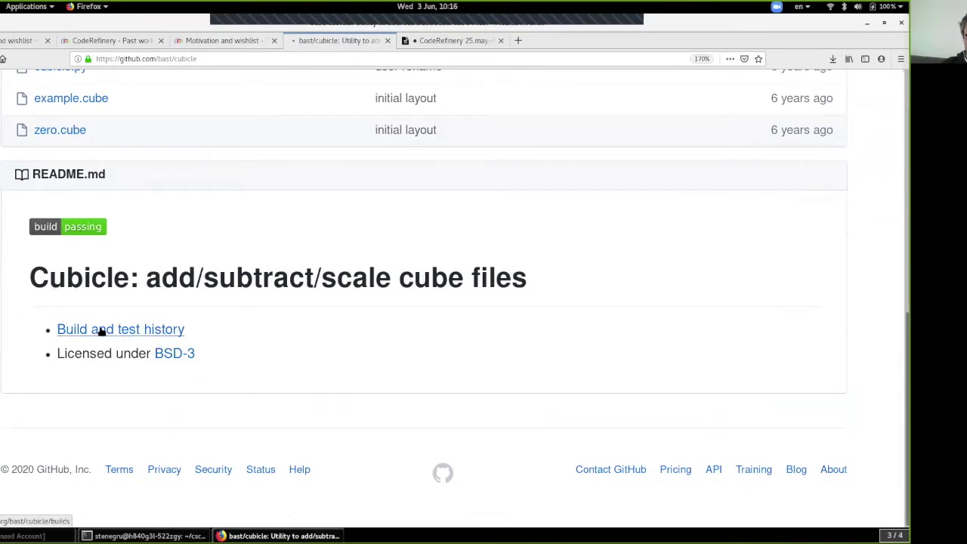
pyautogui.hotkey('alt', 'Left')
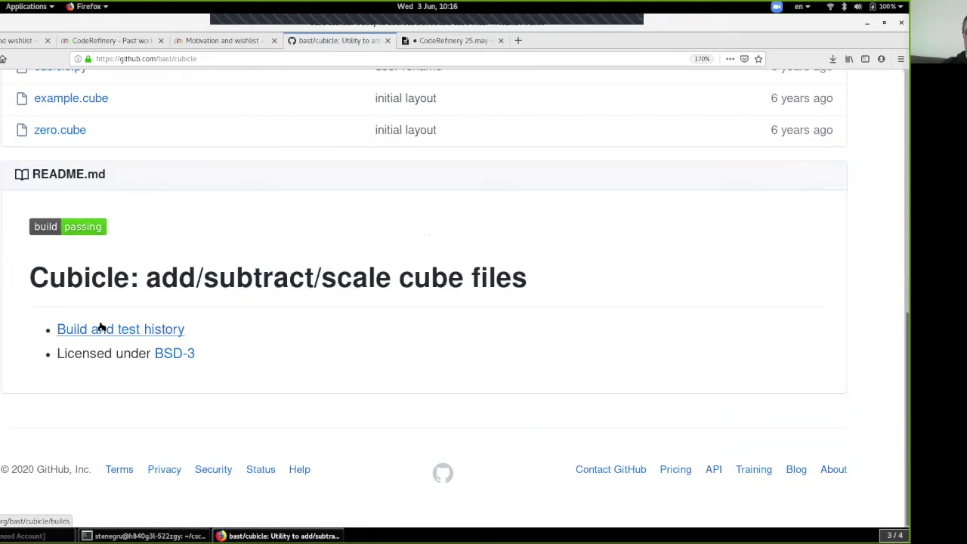
pyautogui.scroll(8, 100, 326)
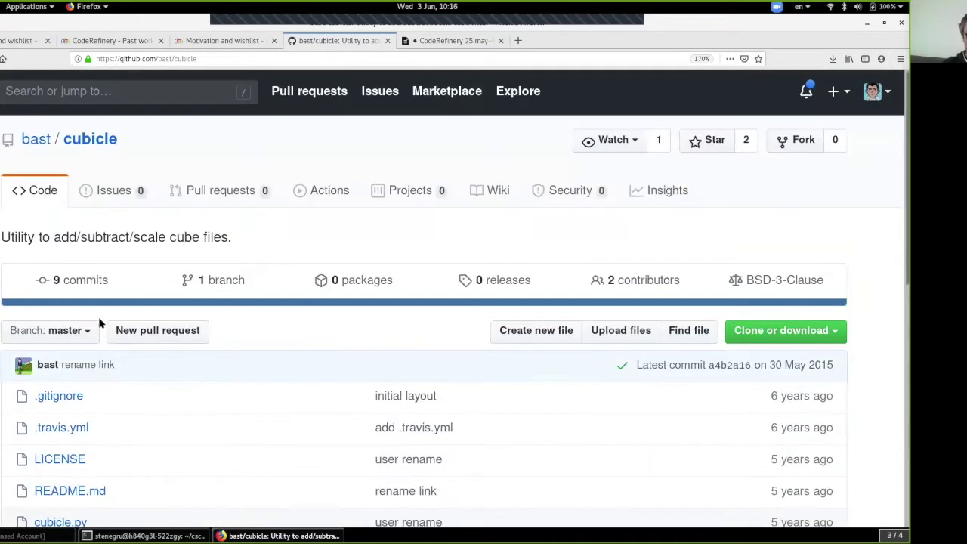
pyautogui.scroll(-8, 99, 323)
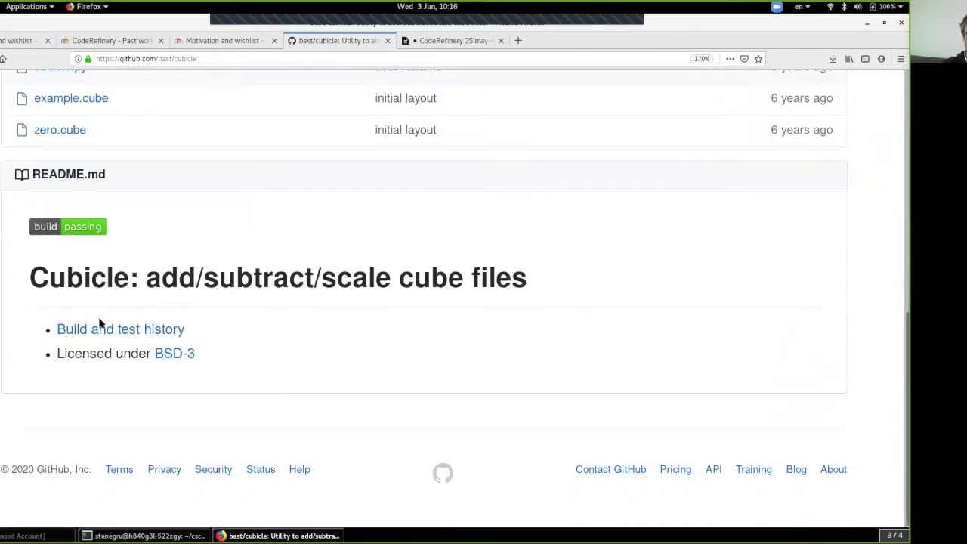
pyautogui.scroll(2, 99, 324)
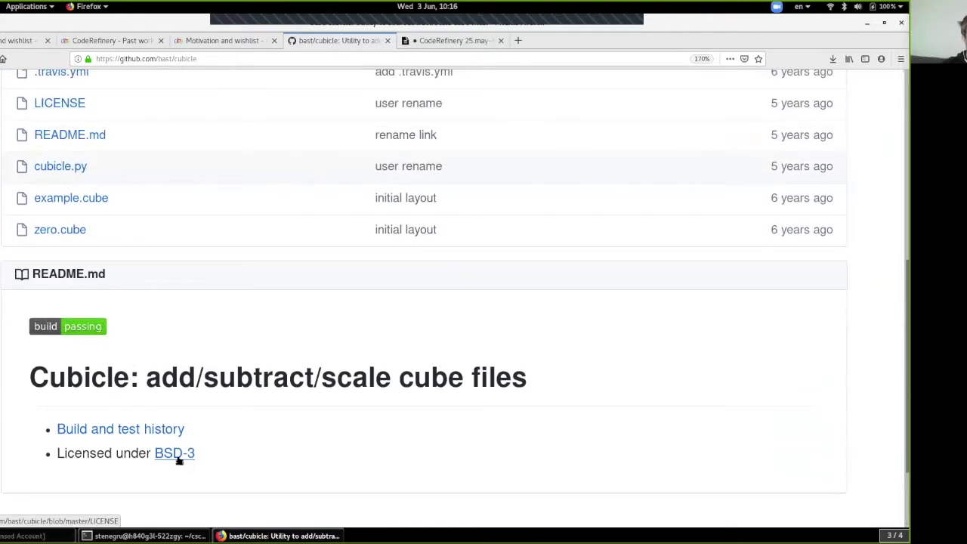
pyautogui.scroll(4, 170, 408)
pyautogui.scroll(4, 169, 409)
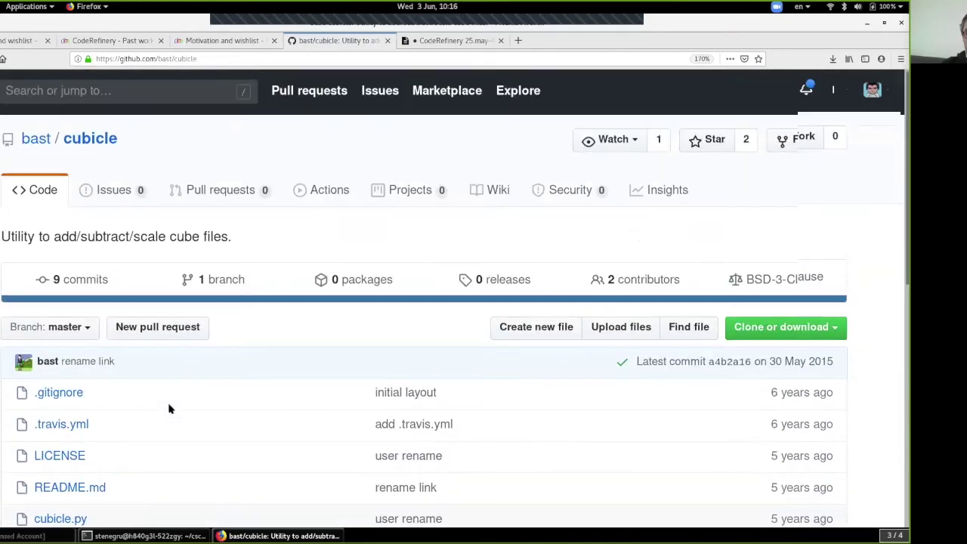
pyautogui.scroll(-4, 169, 408)
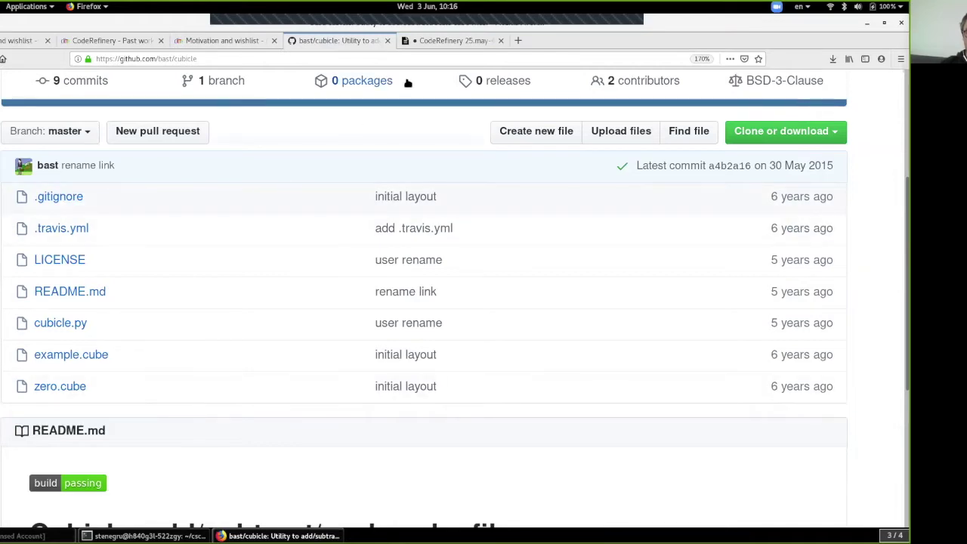
pyautogui.click(387, 40)
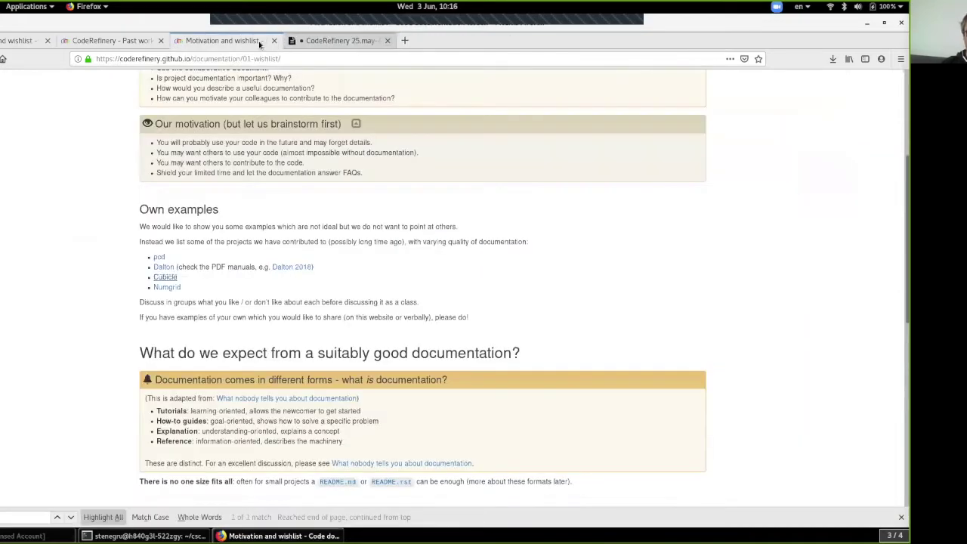
pyautogui.rightClick(167, 289)
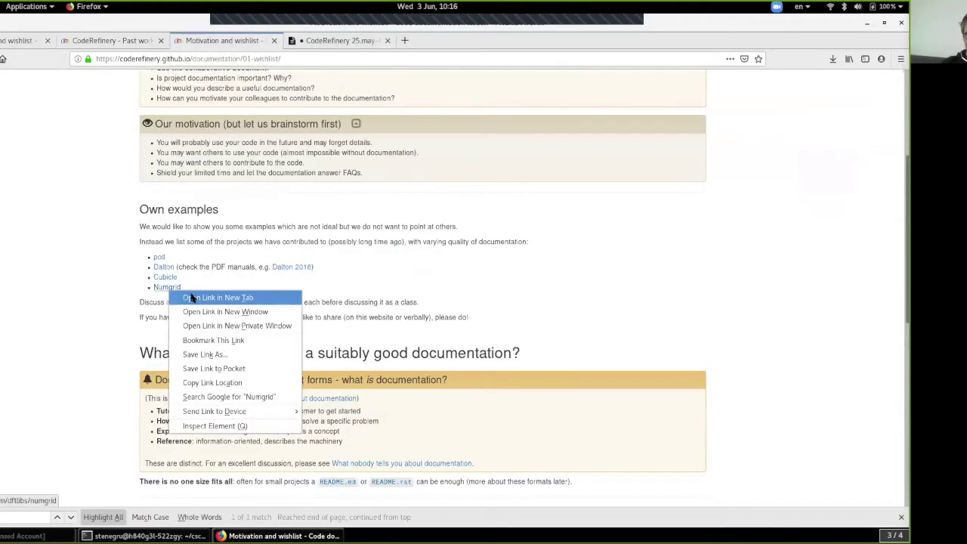
pyautogui.click(227, 297)
pyautogui.click(316, 40)
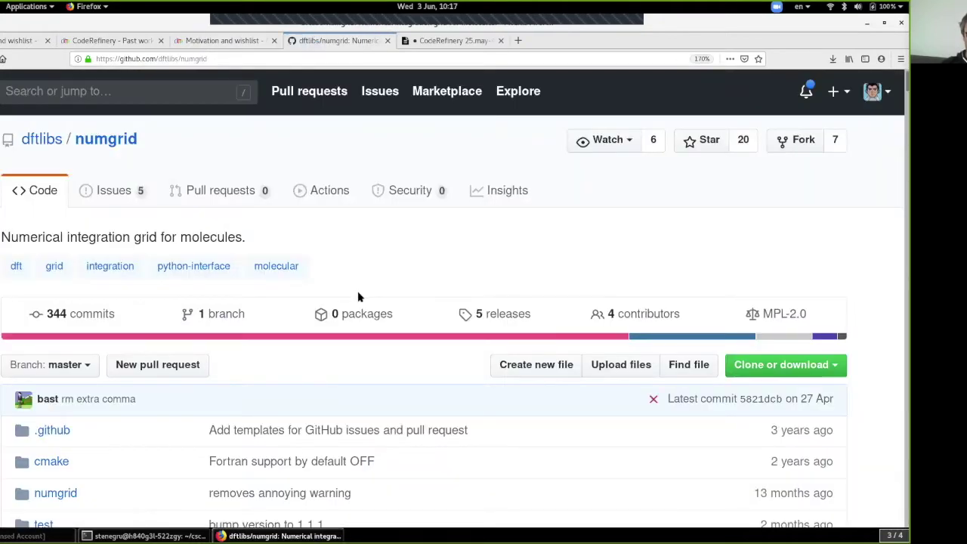
pyautogui.scroll(-10, 358, 297)
pyautogui.scroll(-5, 359, 297)
pyautogui.scroll(-10, 359, 297)
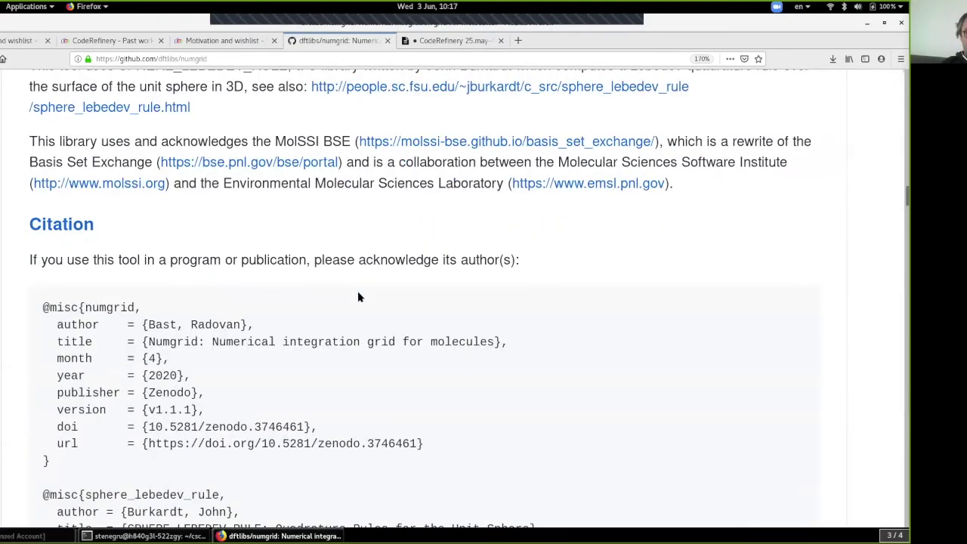
pyautogui.scroll(-5, 359, 297)
pyautogui.scroll(3, 359, 297)
pyautogui.scroll(15, 359, 297)
pyautogui.scroll(-6, 359, 296)
pyautogui.scroll(-2, 359, 296)
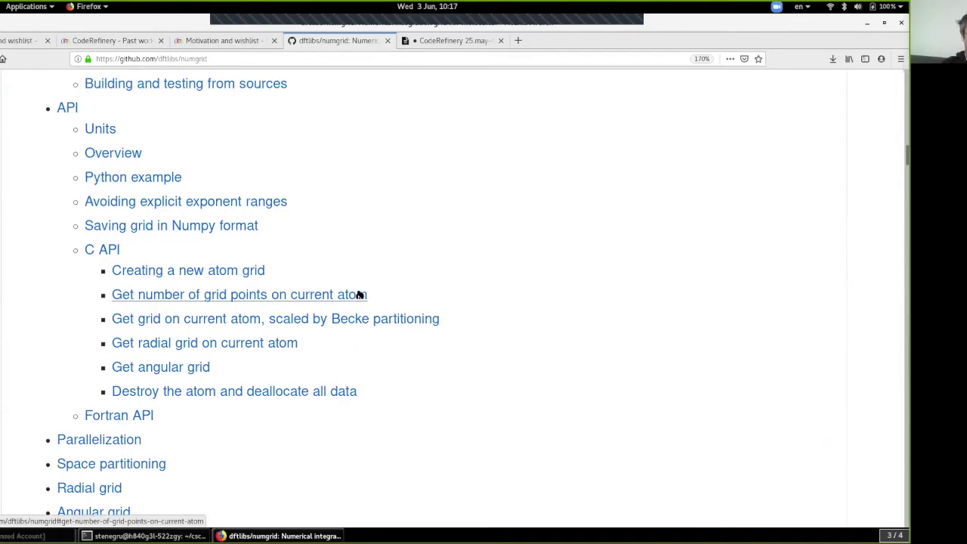
pyautogui.scroll(-4, 359, 296)
pyautogui.scroll(-3, 359, 296)
pyautogui.scroll(-3, 358, 296)
pyautogui.scroll(5, 359, 297)
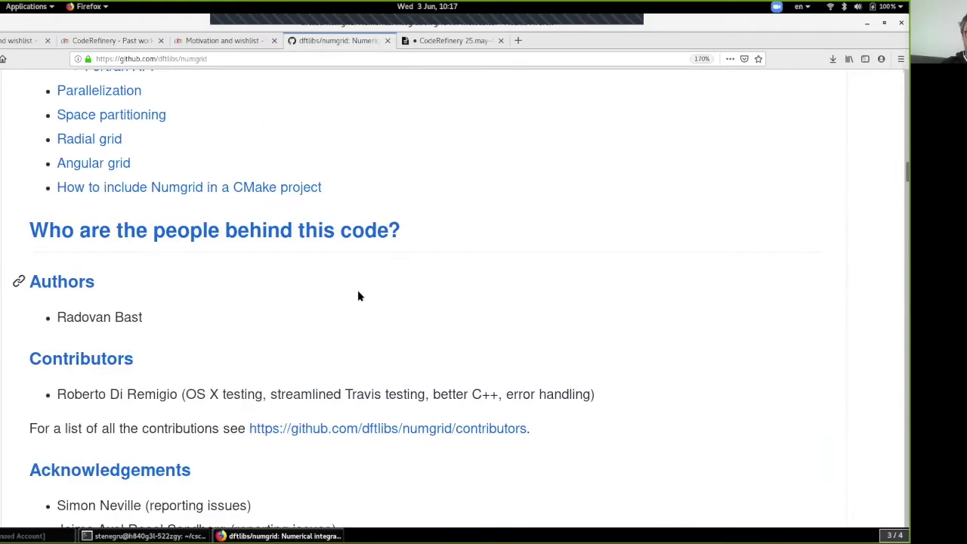
pyautogui.scroll(-1, 359, 296)
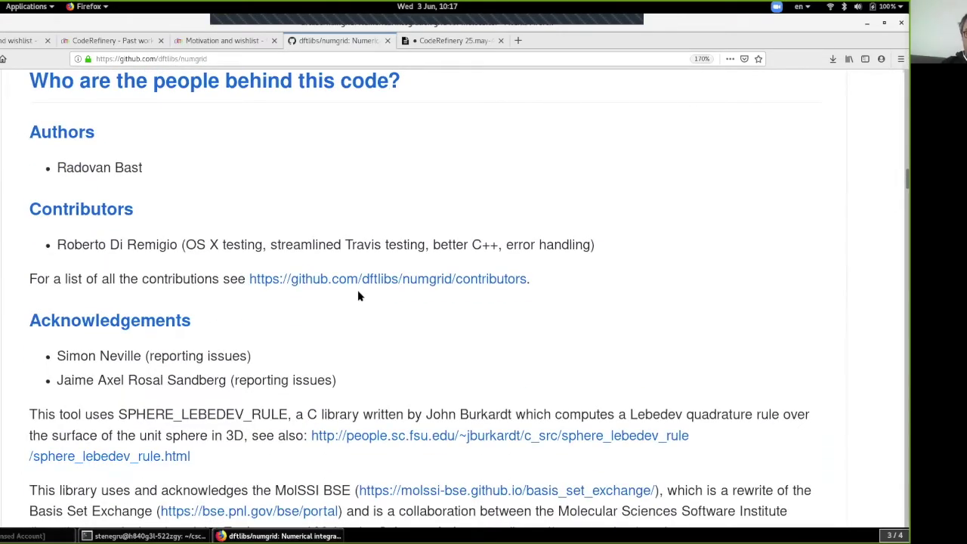
pyautogui.scroll(-2, 359, 296)
pyautogui.scroll(-14, 359, 297)
pyautogui.scroll(-7, 359, 296)
pyautogui.scroll(9, 359, 296)
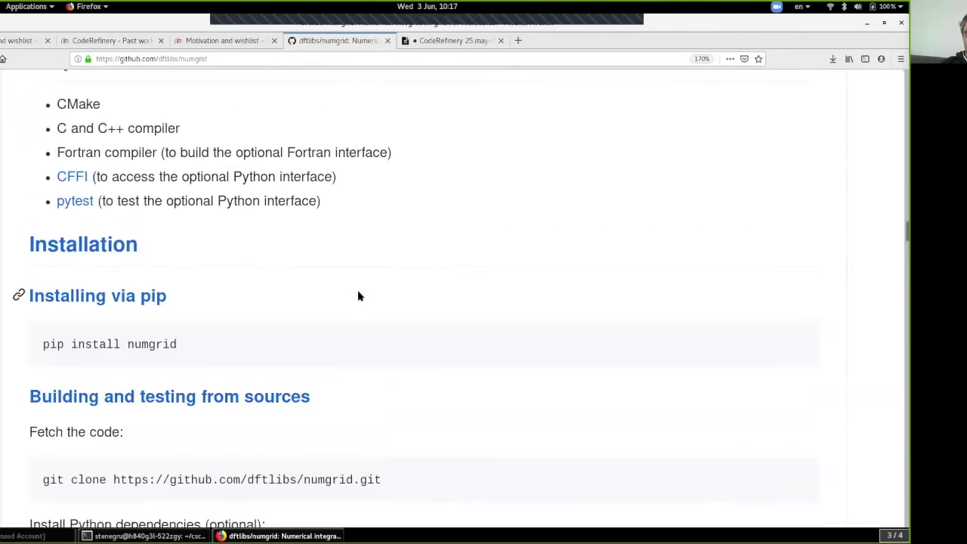
pyautogui.scroll(-2, 359, 296)
pyautogui.scroll(-11, 359, 296)
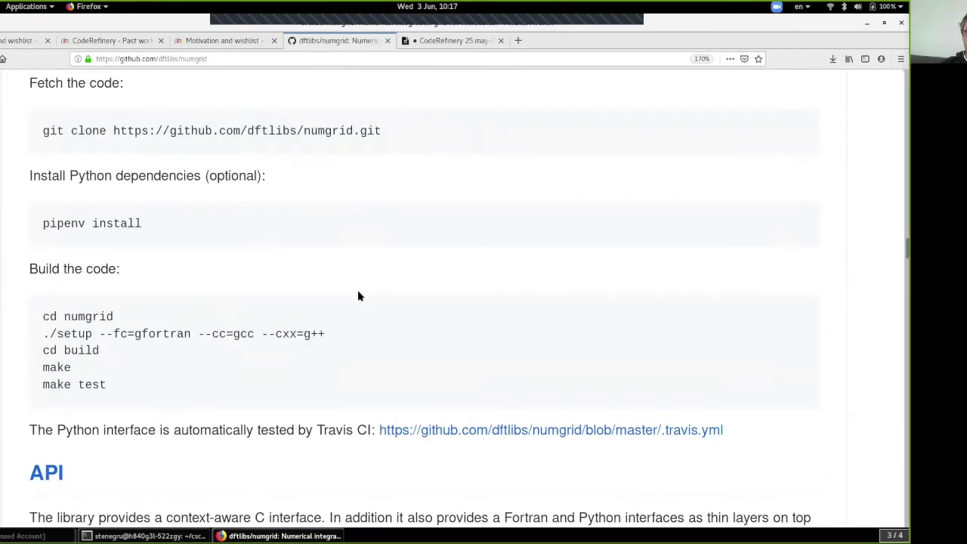
pyautogui.scroll(-4, 359, 296)
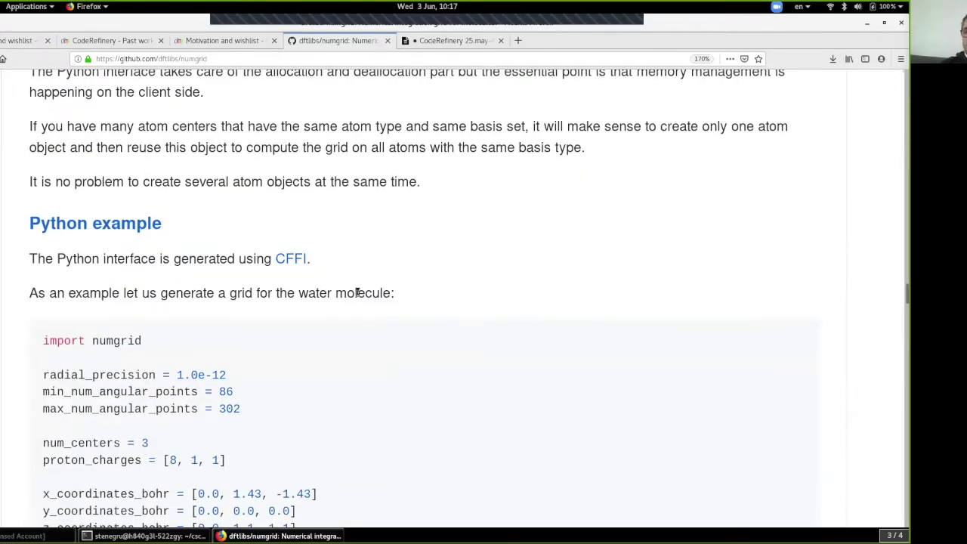
pyautogui.scroll(-13, 359, 292)
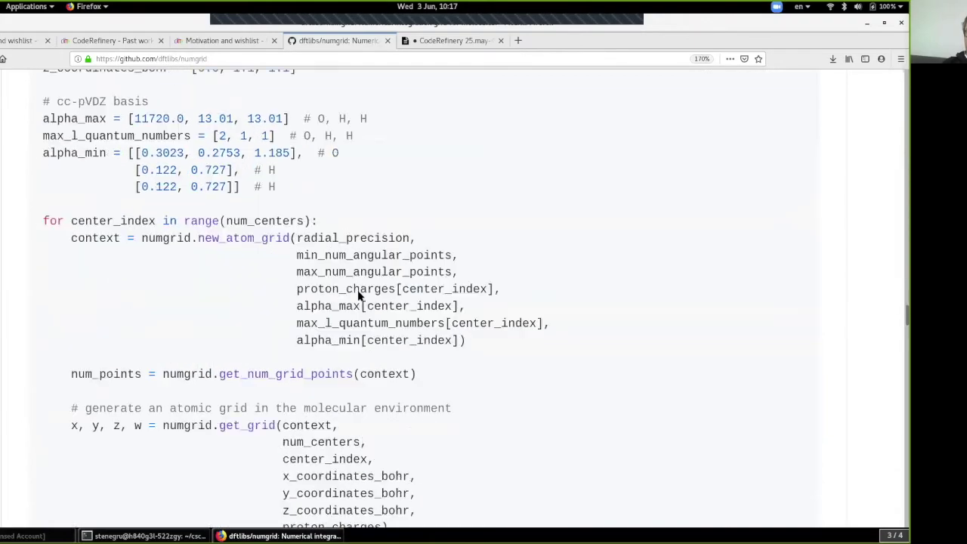
pyautogui.scroll(-15, 358, 293)
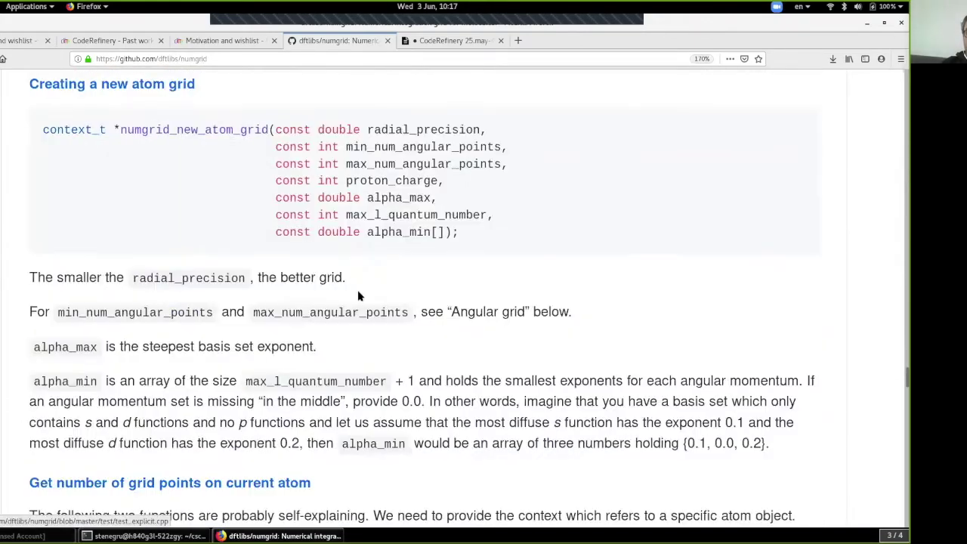
pyautogui.scroll(-5, 358, 292)
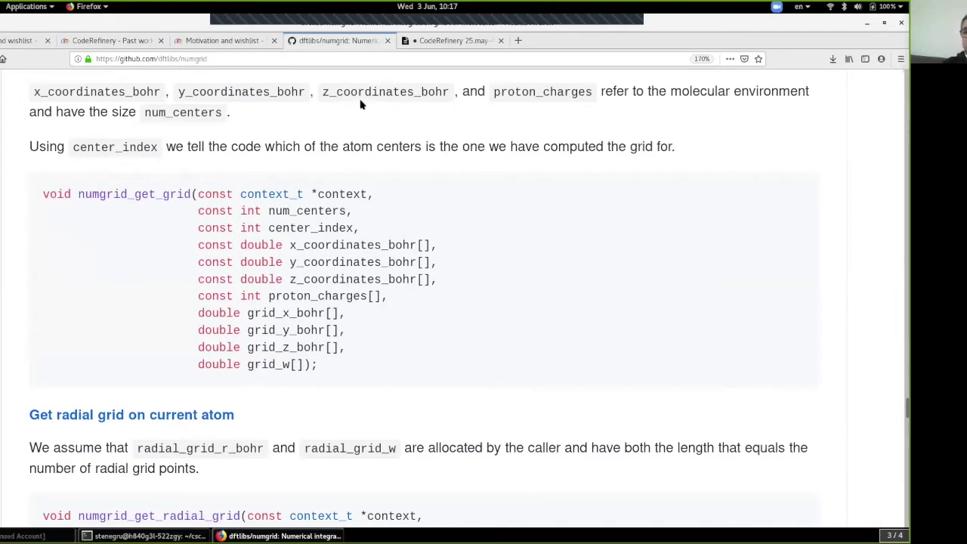
pyautogui.click(386, 41)
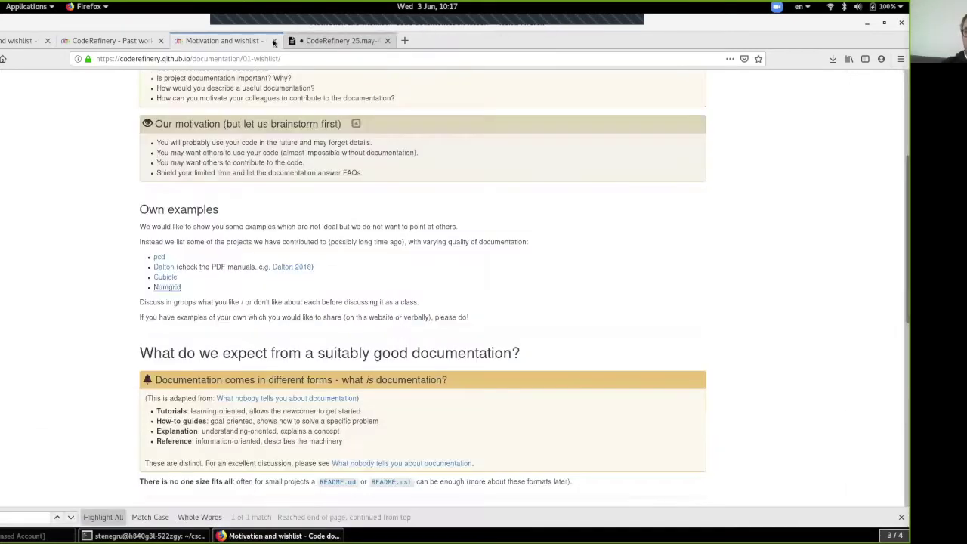